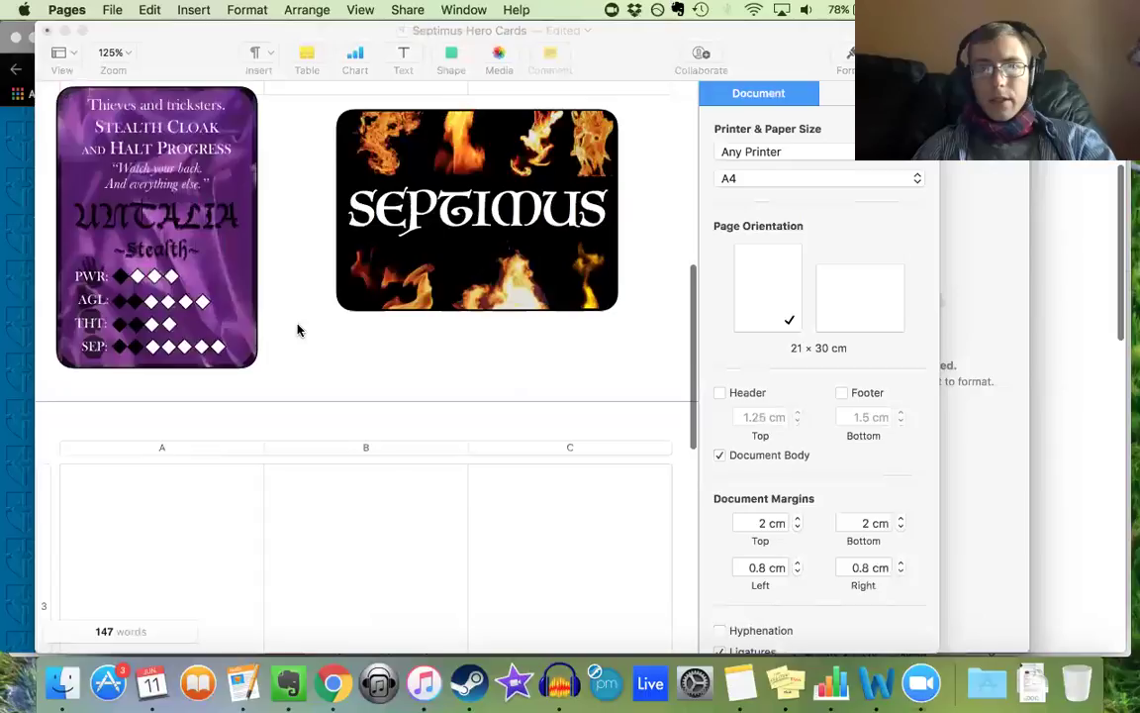
Switch to the Card List spreadsheet in Numbers, showing the Encounter List table.
{"action": "left_click", "coordinate": [273, 281]}
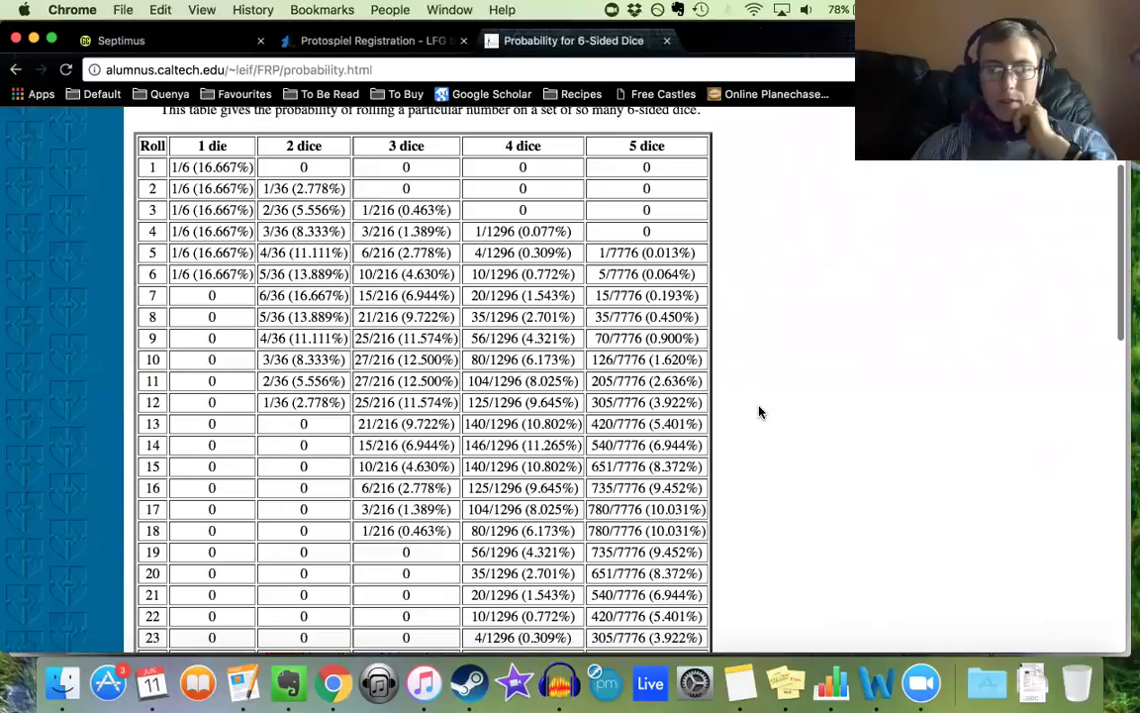
{"action": "key", "text": "ctrl+Up"}
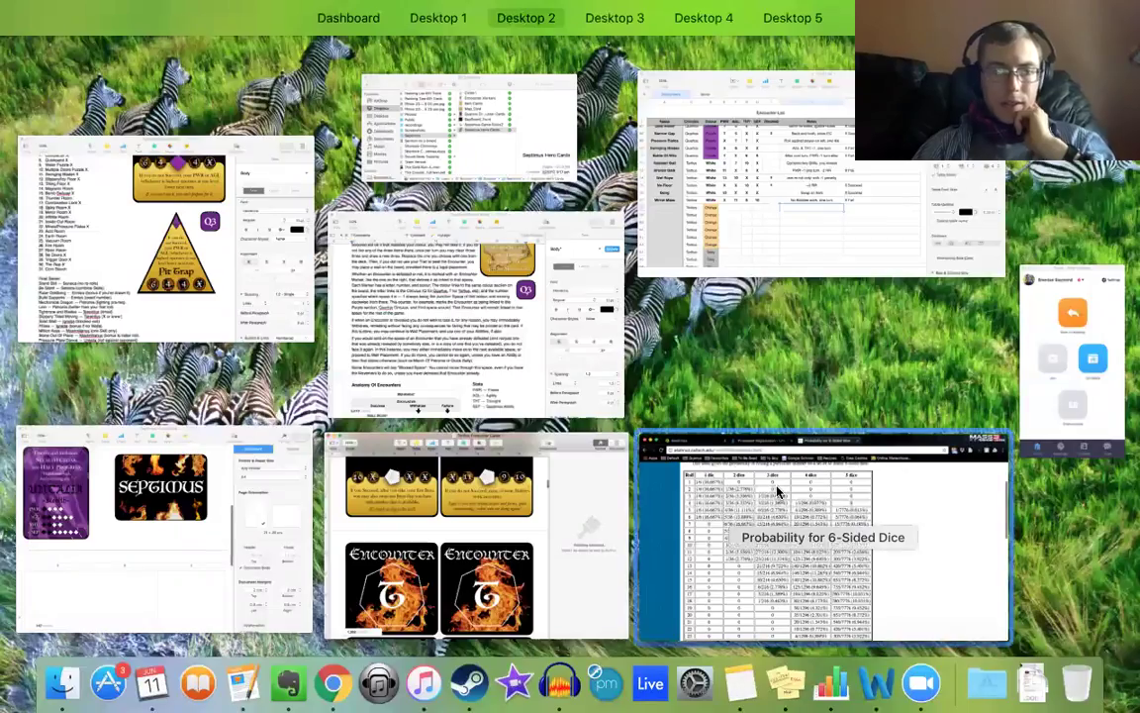
{"action": "left_click", "coordinate": [793, 233]}
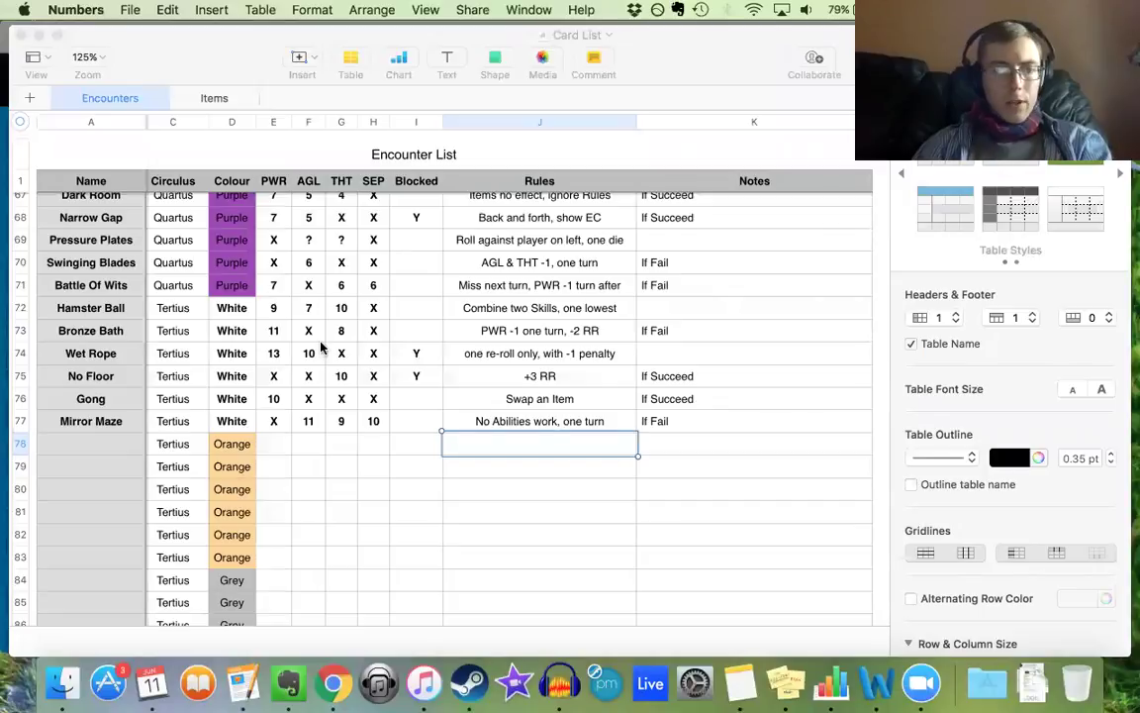
{"action": "left_click", "coordinate": [174, 312]}
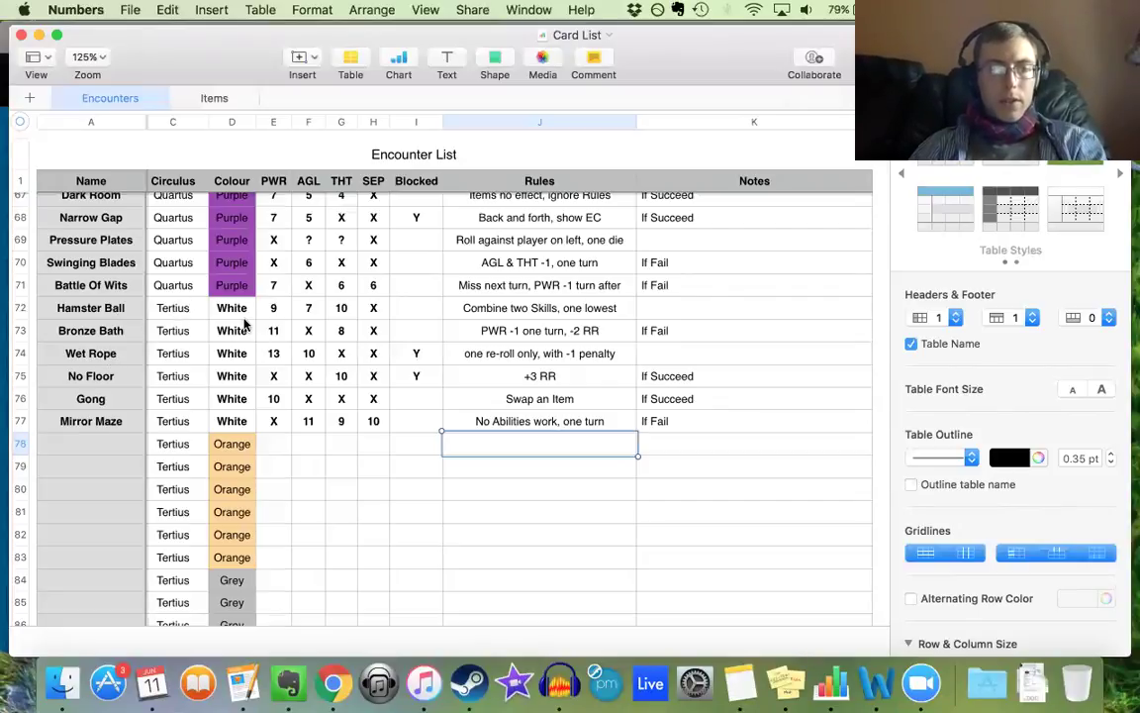
Select the Hamster Ball name cell in row 72 of the Encounter List.
{"action": "key", "text": "Up"}
{"action": "key", "text": "Up"}
{"action": "key", "text": "Up"}
{"action": "key", "text": "Up"}
{"action": "key", "text": "Up"}
{"action": "key", "text": "Up"}
{"action": "key", "text": "Left"}
{"action": "key", "text": "Left"}
{"action": "key", "text": "Left"}
{"action": "key", "text": "Left"}
{"action": "key", "text": "Left"}
{"action": "key", "text": "Left"}
{"action": "key", "text": "Left"}
{"action": "key", "text": "Left"}
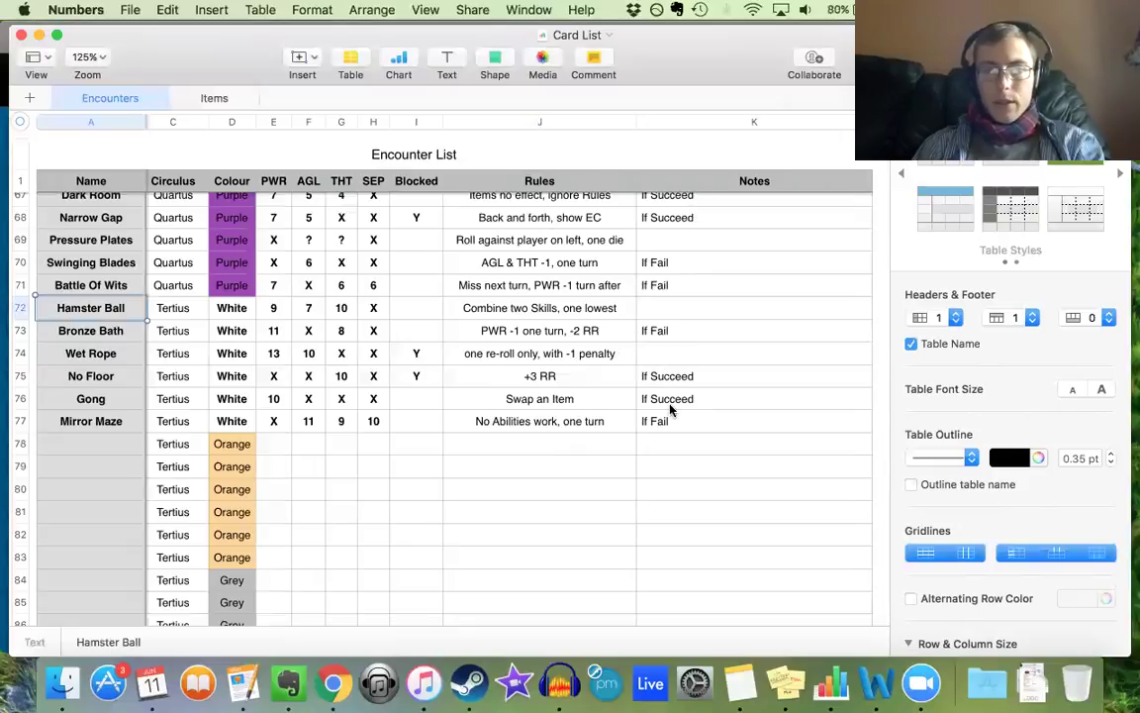
Examine the Quartus encounters in the Encounter List back to Pit Trap, and return to the Tertius rows for comparison.
{"action": "scroll", "coordinate": [670, 379], "scroll_direction": "down", "scroll_amount": 1}
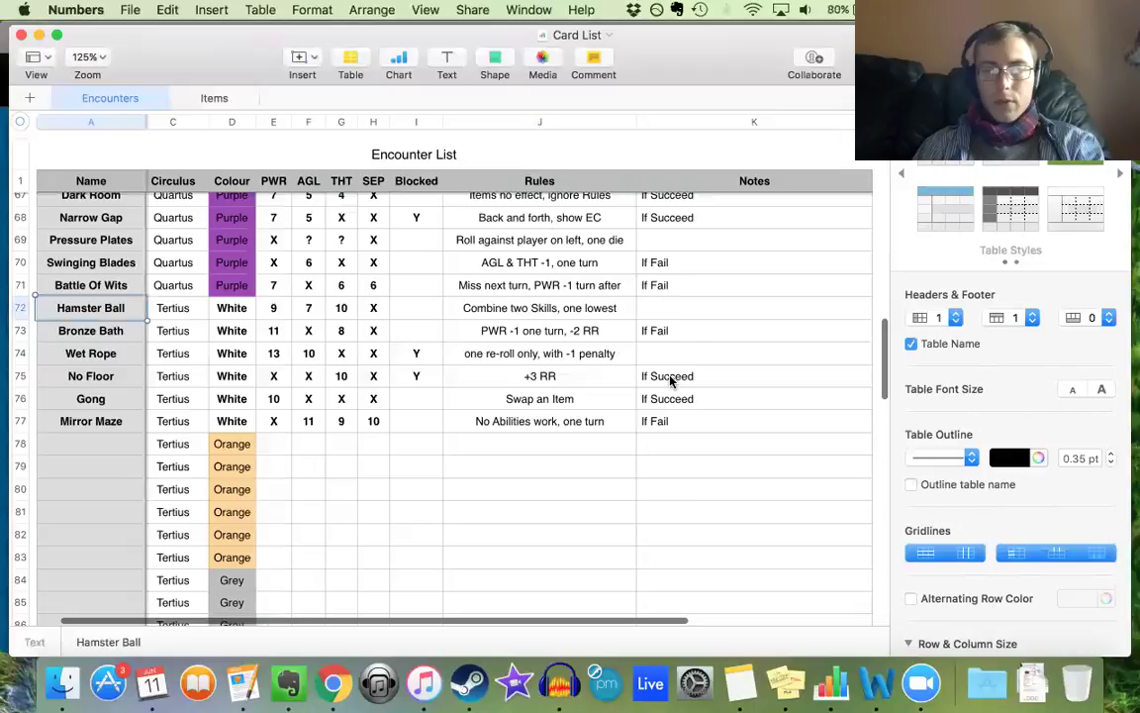
{"action": "scroll", "coordinate": [669, 379], "scroll_direction": "up", "scroll_amount": 5}
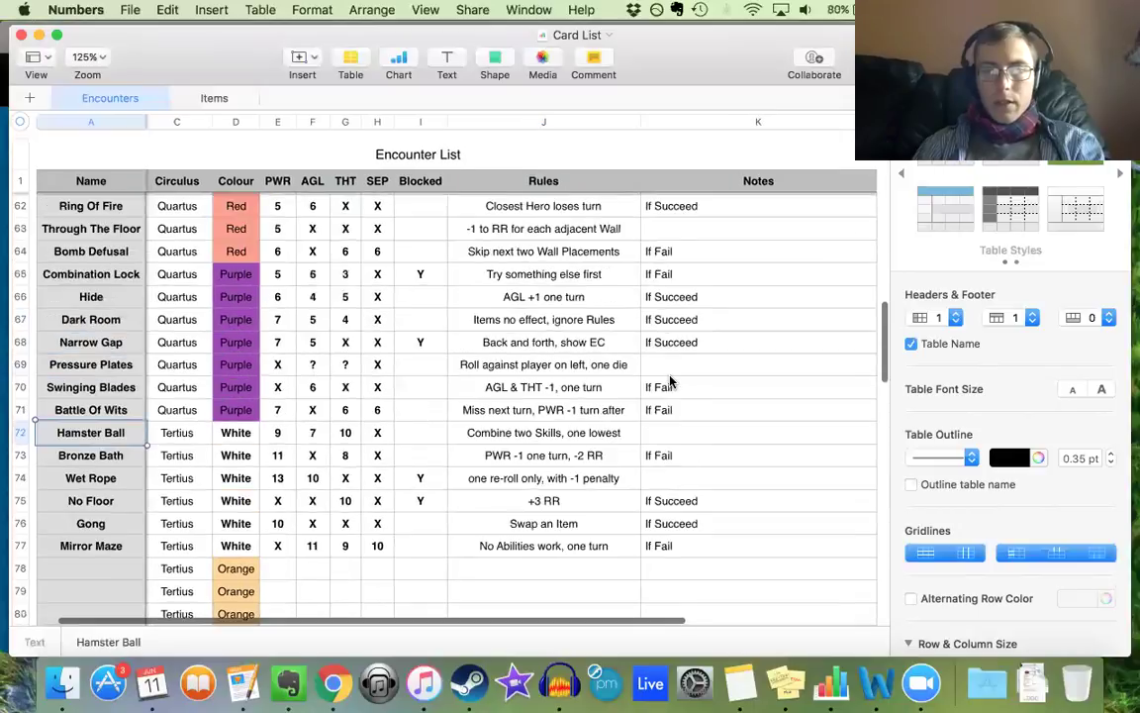
{"action": "scroll", "coordinate": [669, 379], "scroll_direction": "up", "scroll_amount": 5}
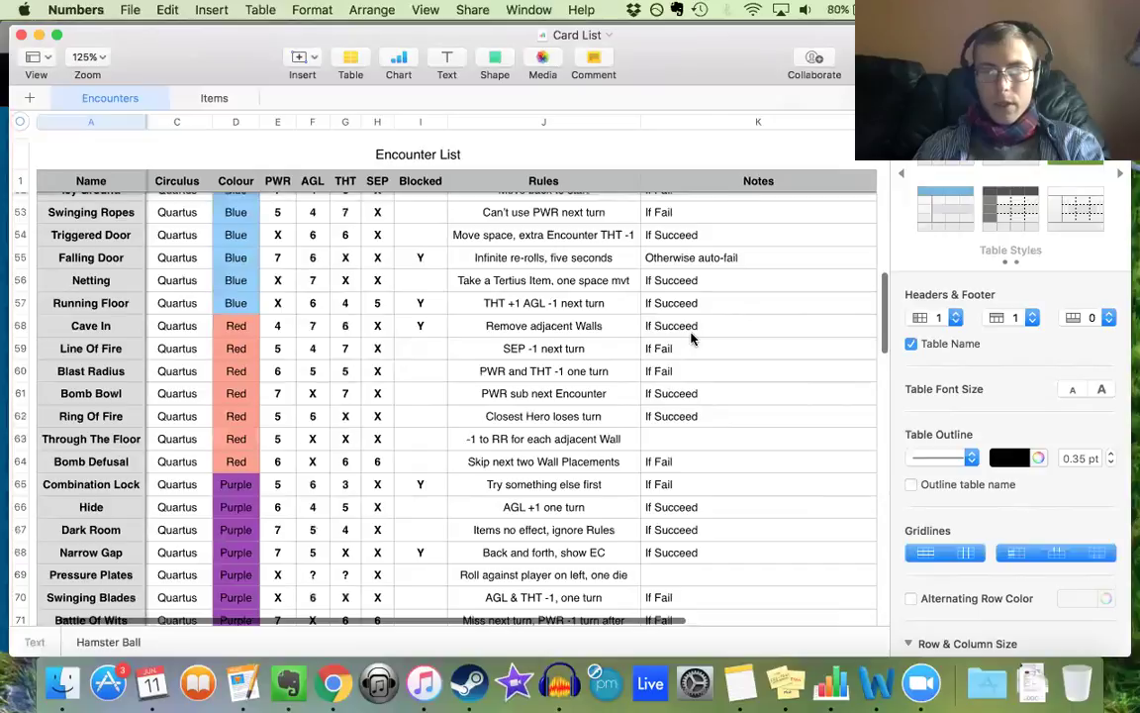
{"action": "scroll", "coordinate": [691, 338], "scroll_direction": "up", "scroll_amount": 7}
{"action": "scroll", "coordinate": [691, 339], "scroll_direction": "up", "scroll_amount": 5}
{"action": "scroll", "coordinate": [691, 338], "scroll_direction": "left", "scroll_amount": 2}
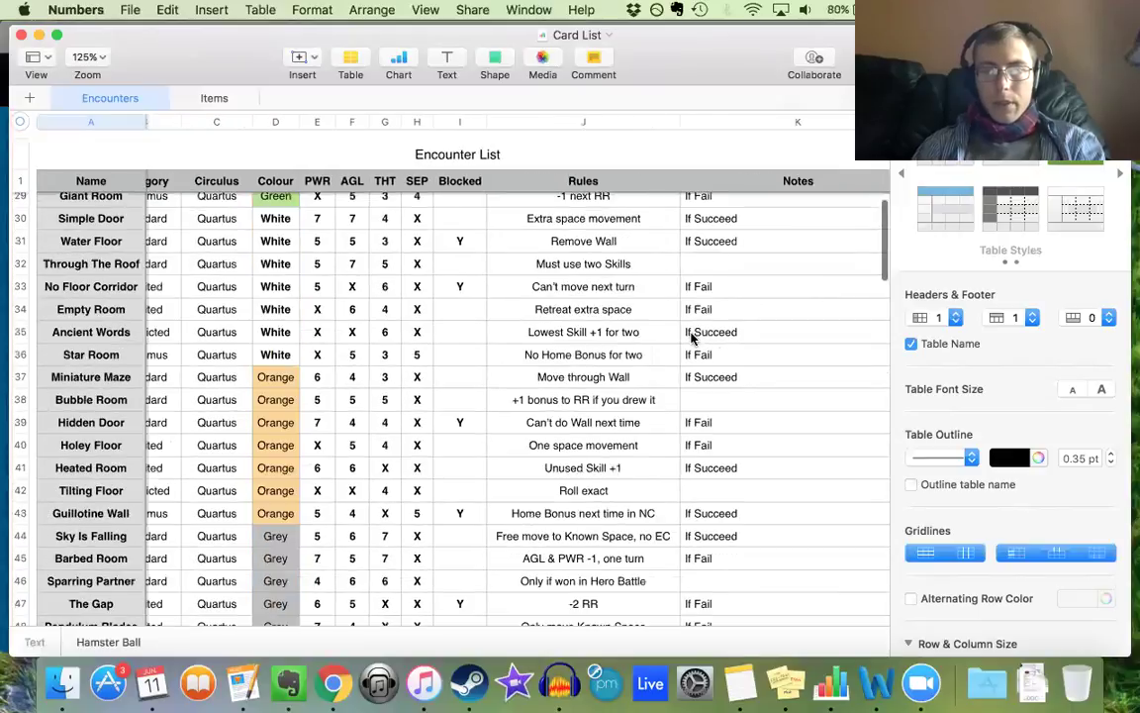
{"action": "scroll", "coordinate": [691, 339], "scroll_direction": "up", "scroll_amount": 7}
{"action": "scroll", "coordinate": [691, 338], "scroll_direction": "right", "scroll_amount": 1}
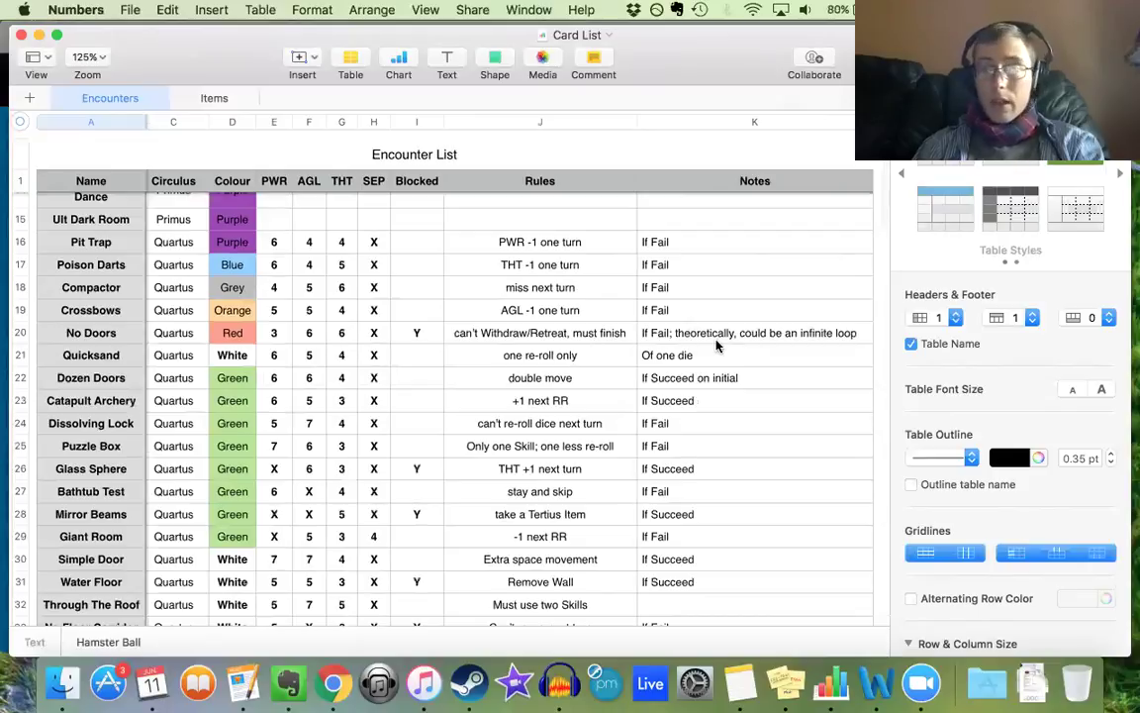
{"action": "scroll", "coordinate": [651, 380], "scroll_direction": "down", "scroll_amount": 5}
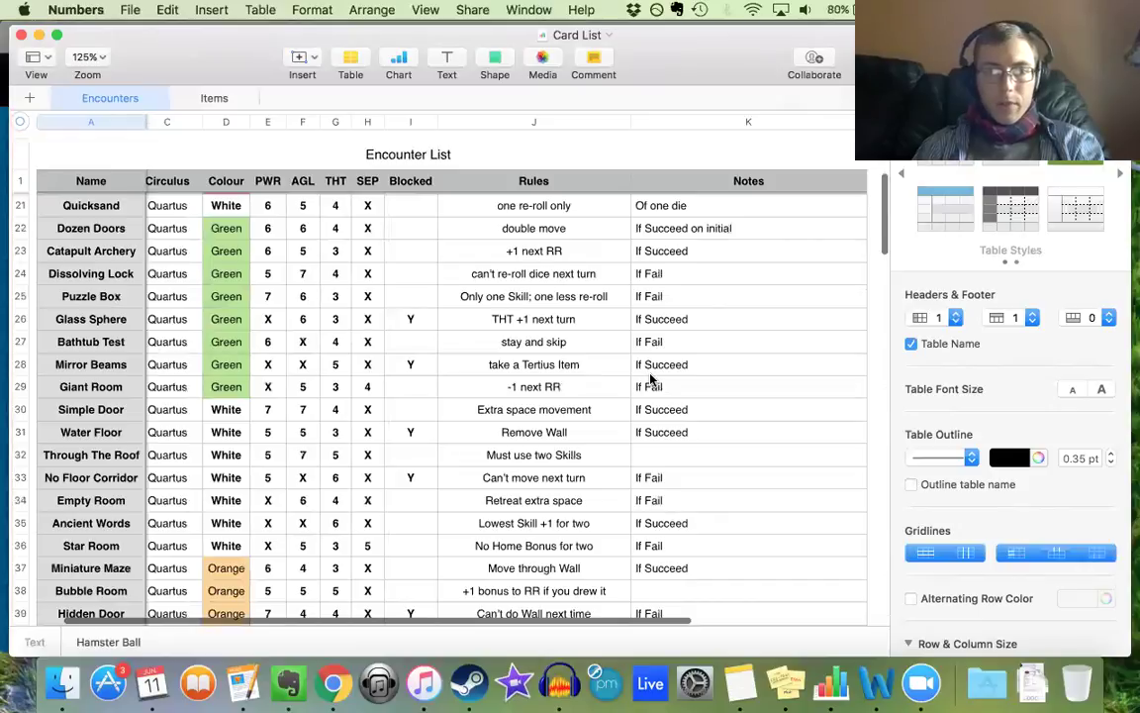
{"action": "scroll", "coordinate": [650, 379], "scroll_direction": "down", "scroll_amount": 5}
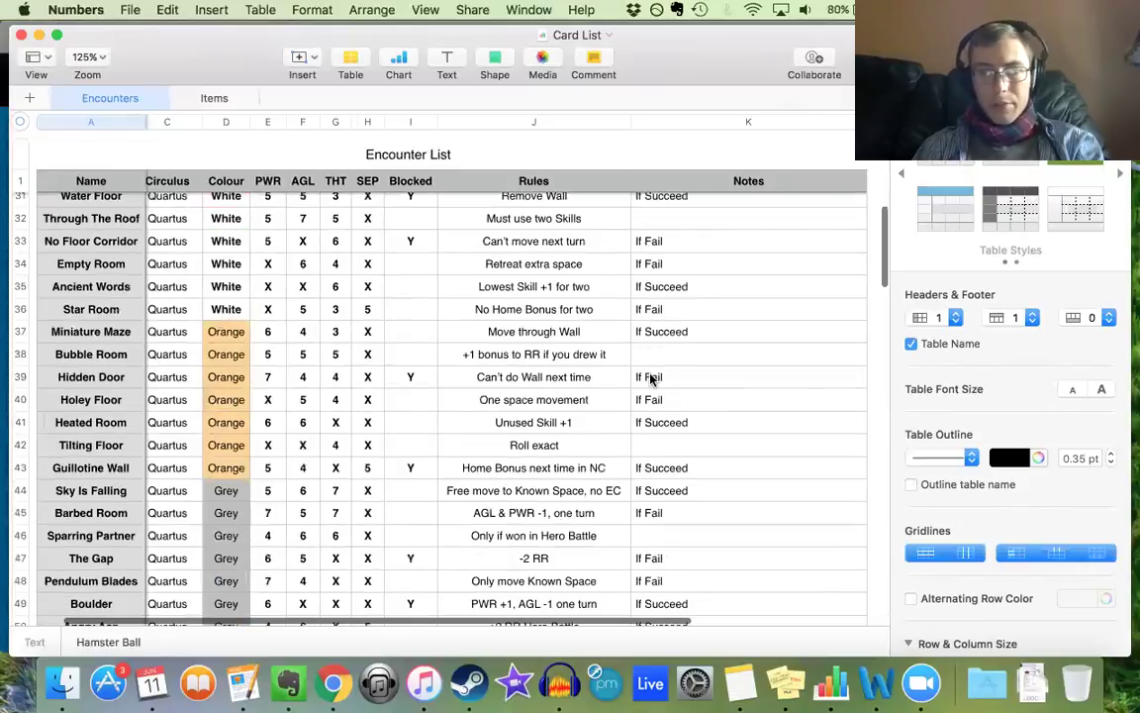
{"action": "scroll", "coordinate": [651, 379], "scroll_direction": "down", "scroll_amount": 7}
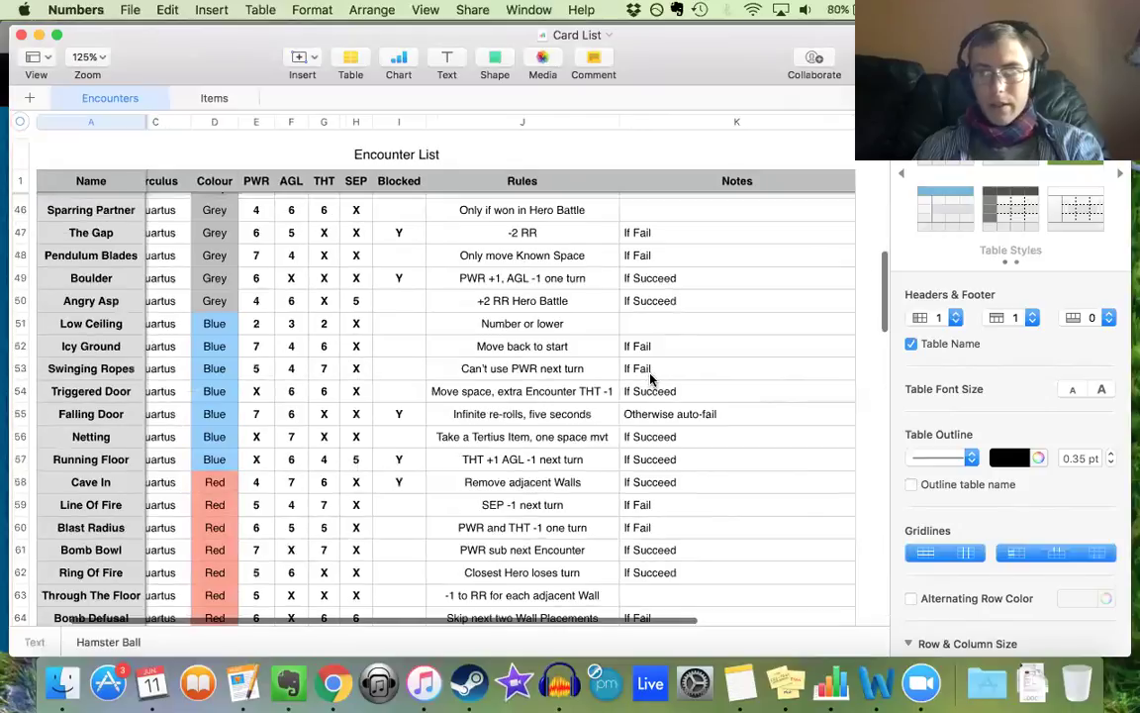
{"action": "scroll", "coordinate": [650, 379], "scroll_direction": "down", "scroll_amount": 8}
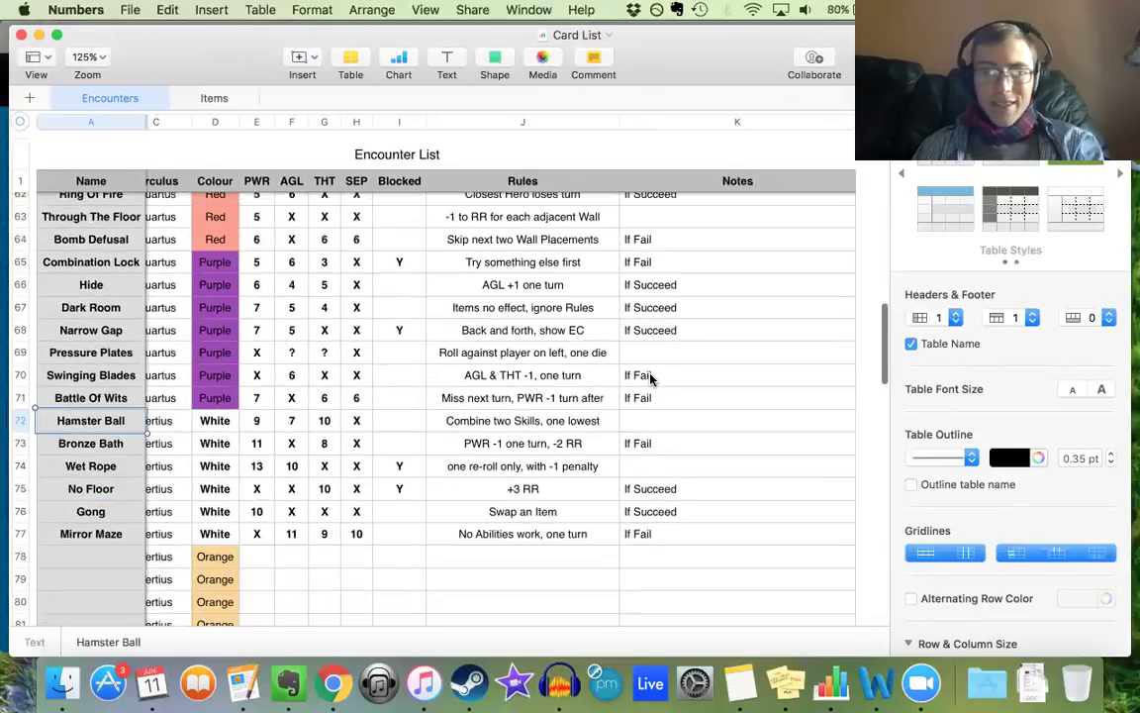
{"action": "scroll", "coordinate": [495, 423], "scroll_direction": "down", "scroll_amount": 1}
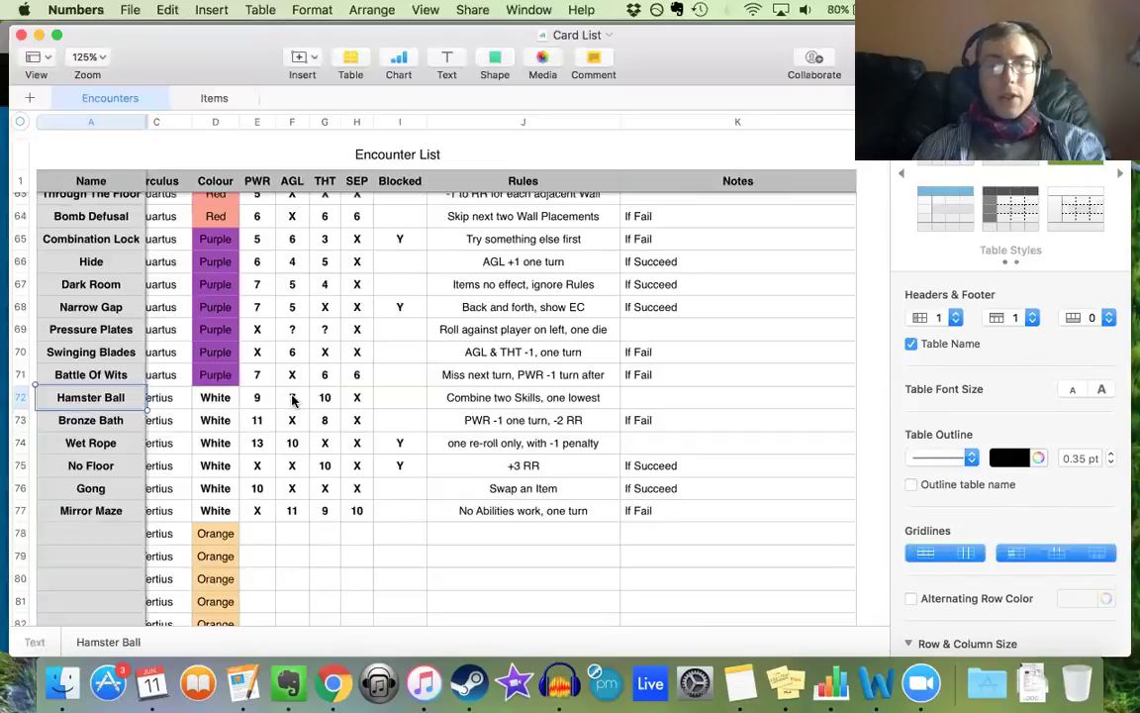
Examine the Hamster Ball encounter's category, skill values, Blocked, Rules and Notes cells.
{"action": "left_click", "coordinate": [381, 400]}
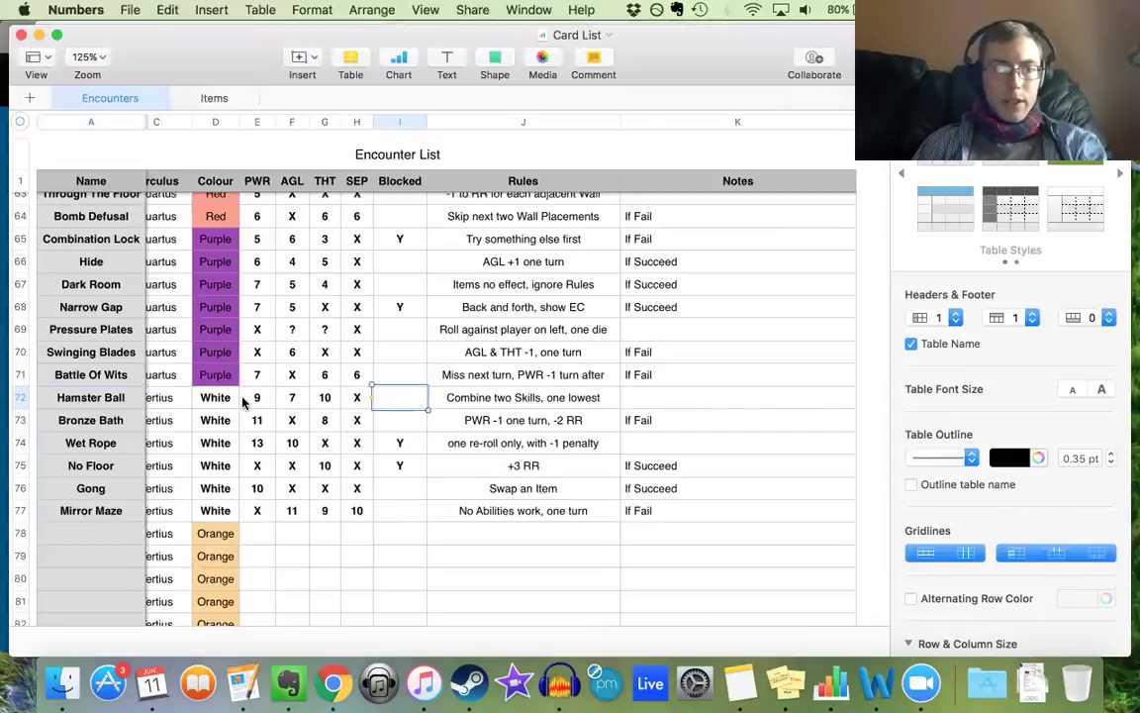
{"action": "scroll", "coordinate": [290, 406], "scroll_direction": "left", "scroll_amount": 3}
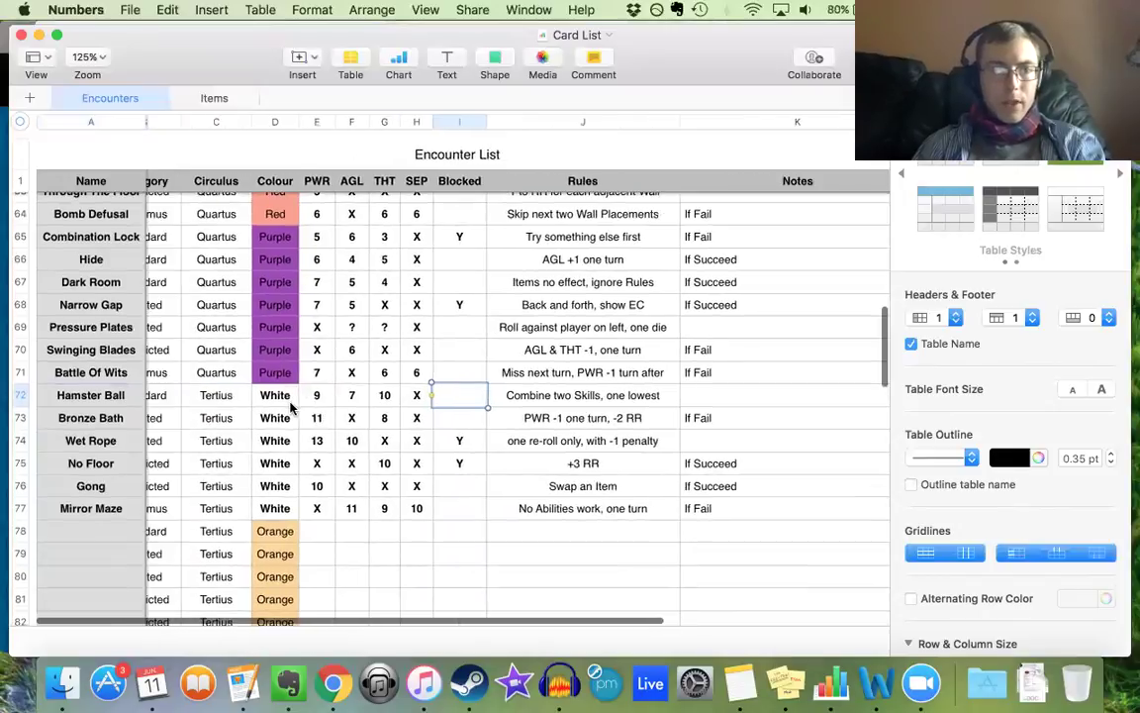
{"action": "scroll", "coordinate": [183, 316], "scroll_direction": "left", "scroll_amount": 2}
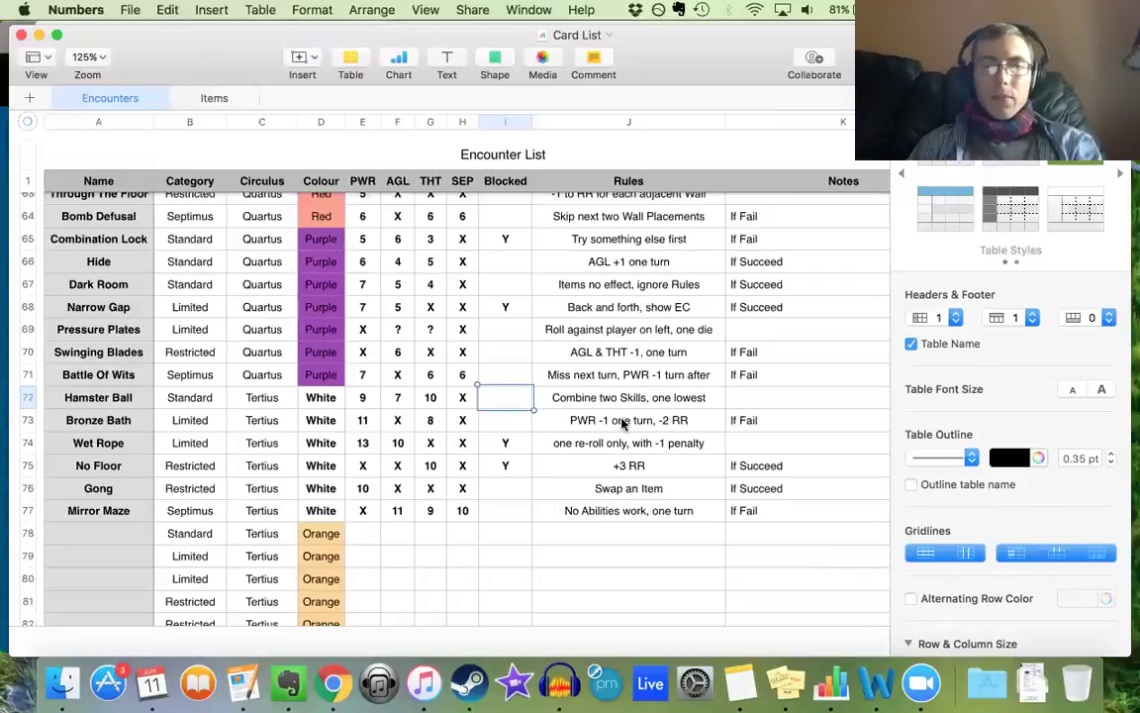
{"action": "left_click", "coordinate": [656, 400]}
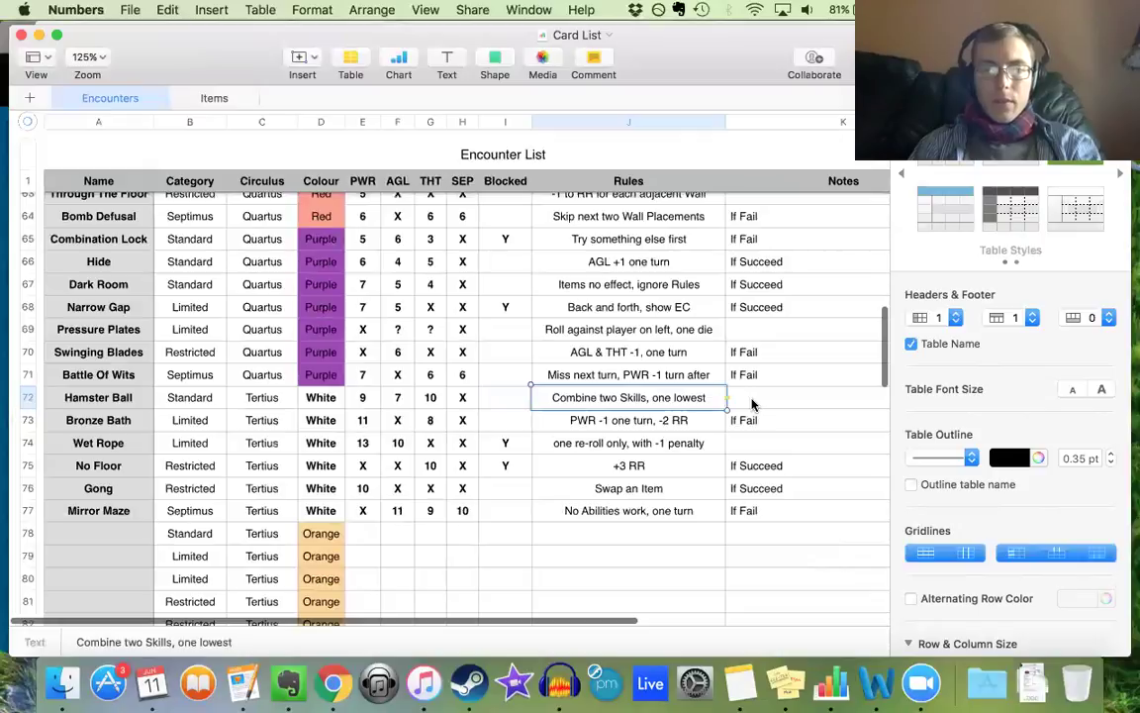
{"action": "left_click", "coordinate": [752, 404]}
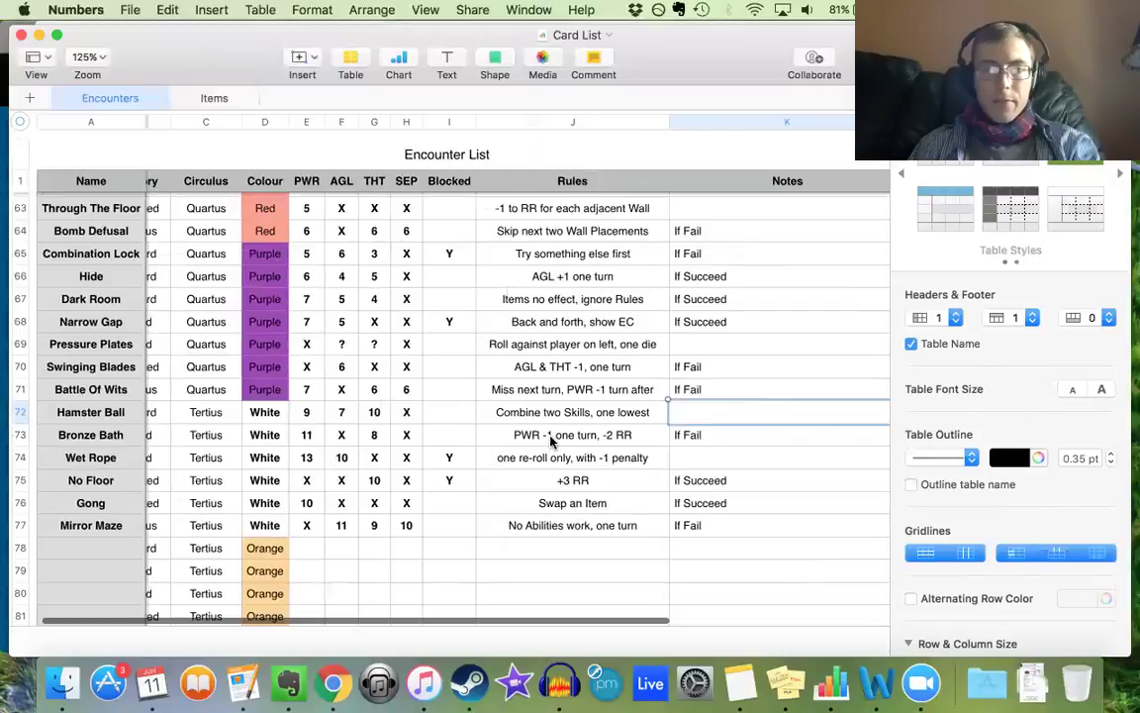
Compare the Rules cells of the Bronze Bath and No Floor encounters.
{"action": "left_click", "coordinate": [613, 437]}
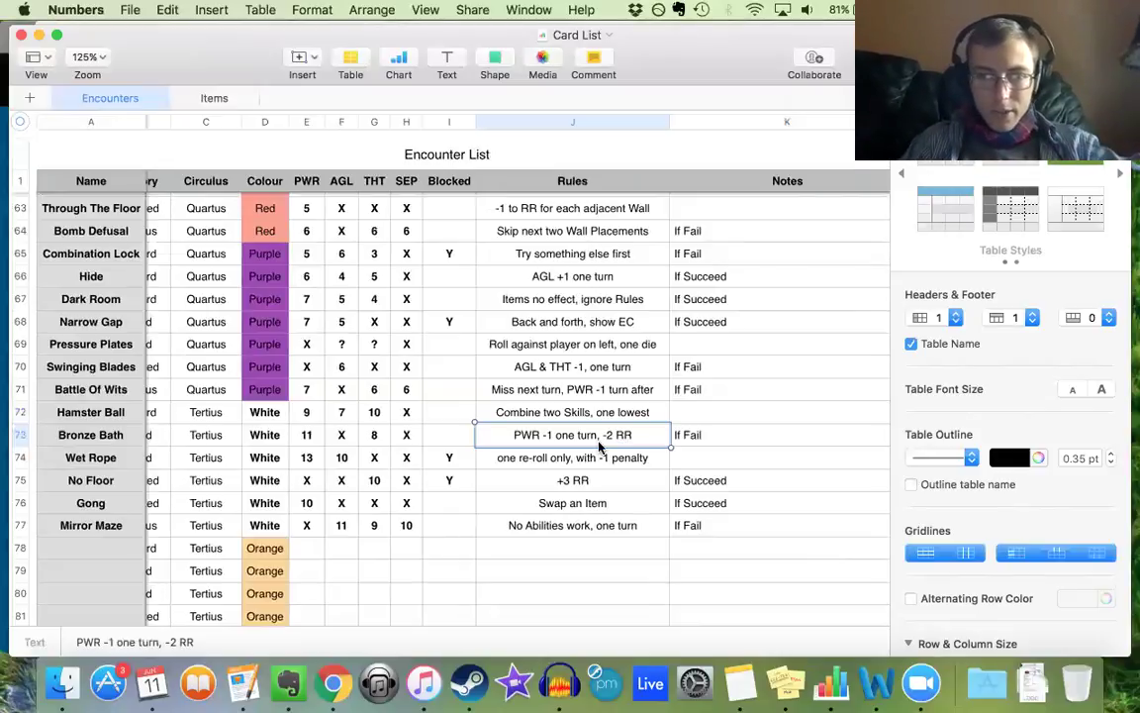
{"action": "left_click", "coordinate": [582, 485]}
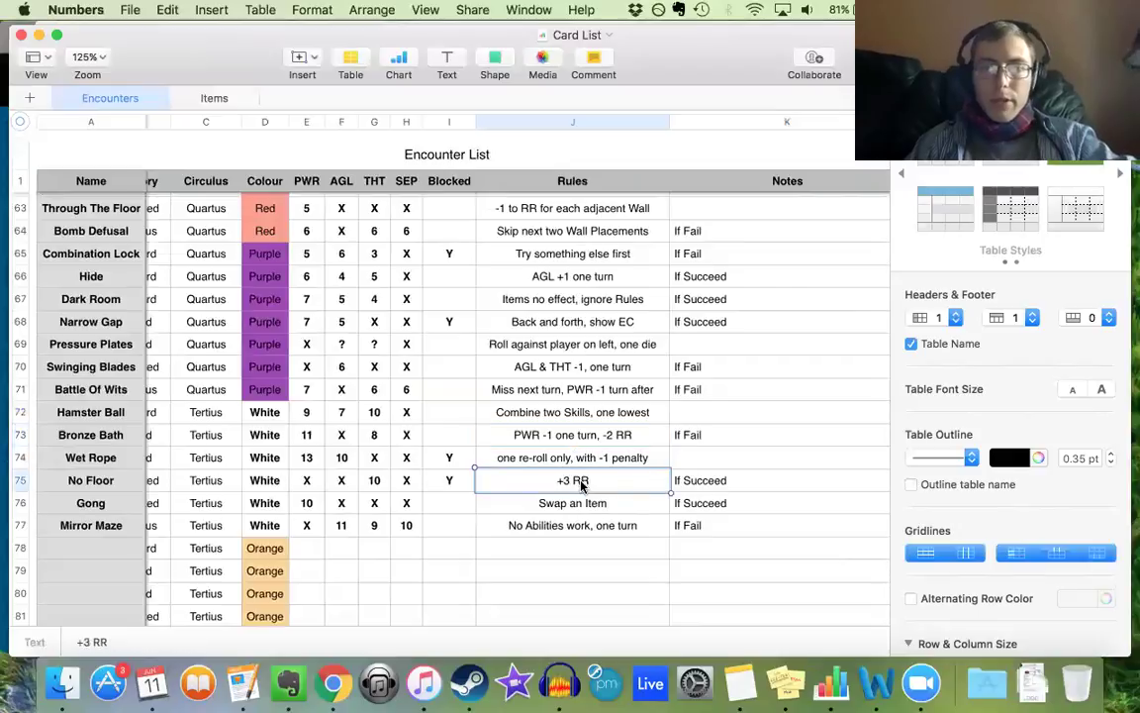
{"action": "left_click", "coordinate": [612, 440]}
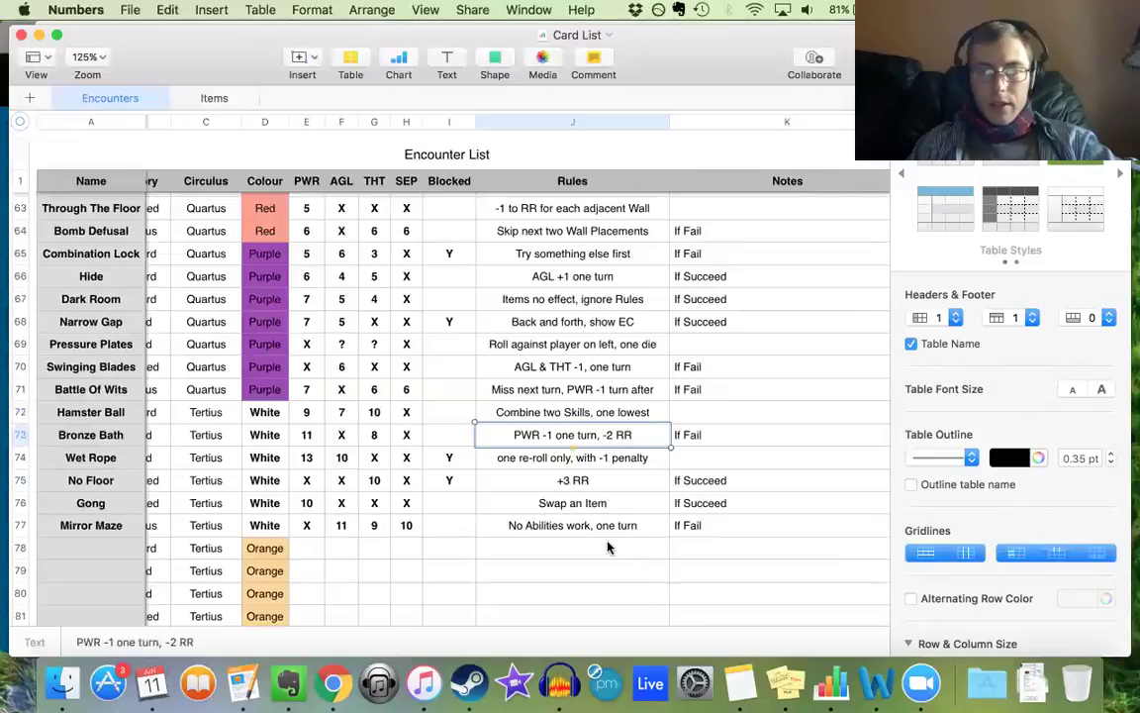
Switch to the Septimus Hero Cards document in Pages.
{"action": "key", "text": "ctrl+Up"}
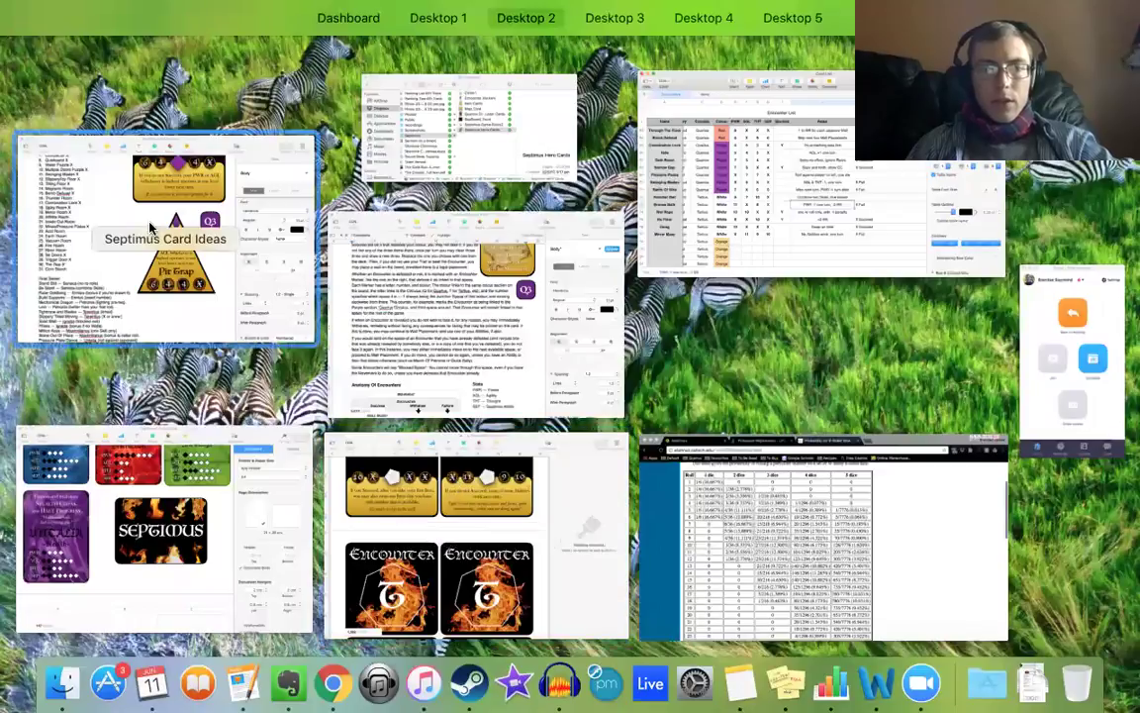
{"action": "left_click", "coordinate": [168, 509]}
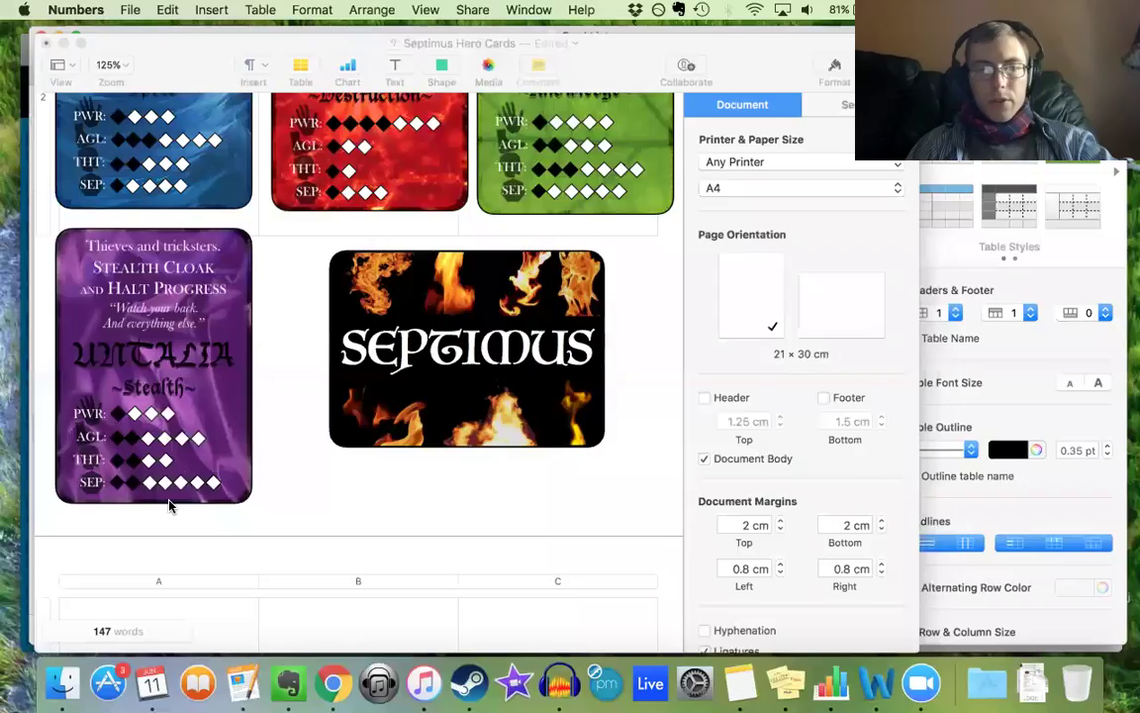